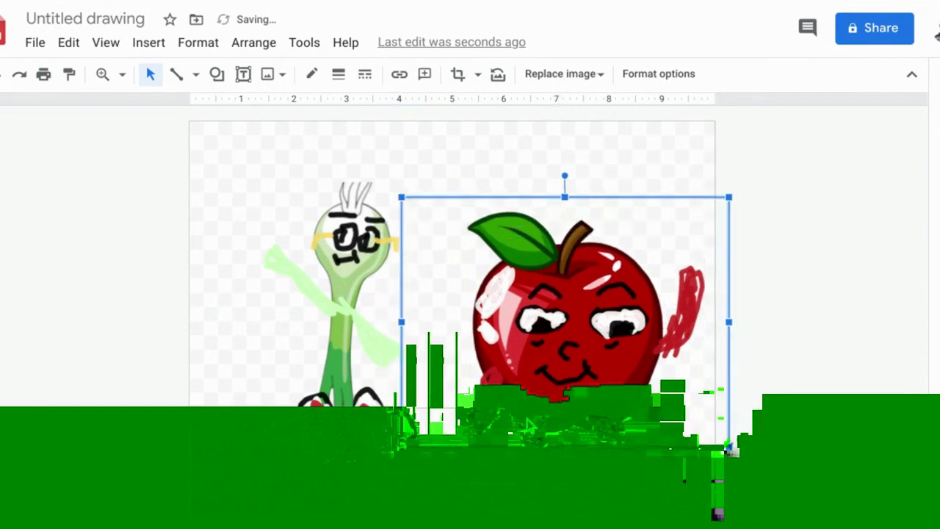
Rearrange the two characters so the onion stands on the canvas's left half and the apple on its lower right
left_click_drag(558, 375, 382, 389)
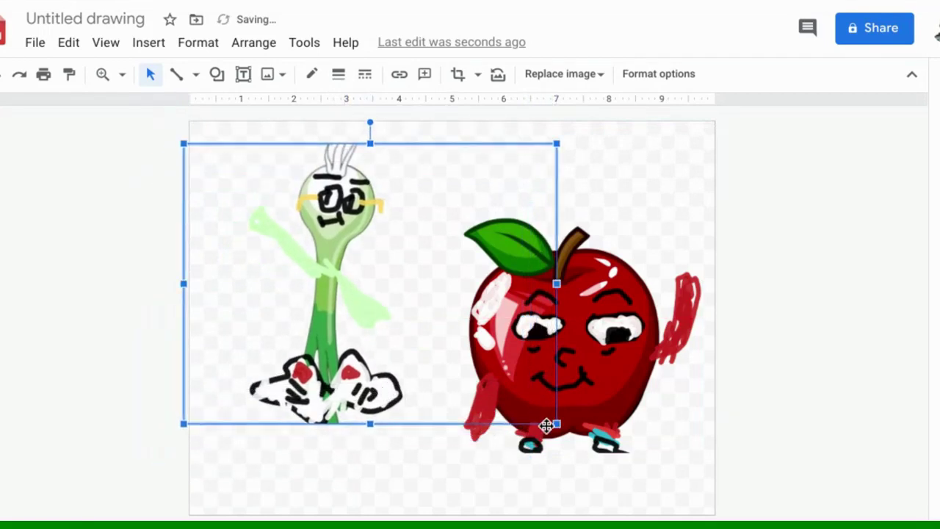
left_click_drag(443, 395, 434, 382)
left_click_drag(621, 372, 682, 435)
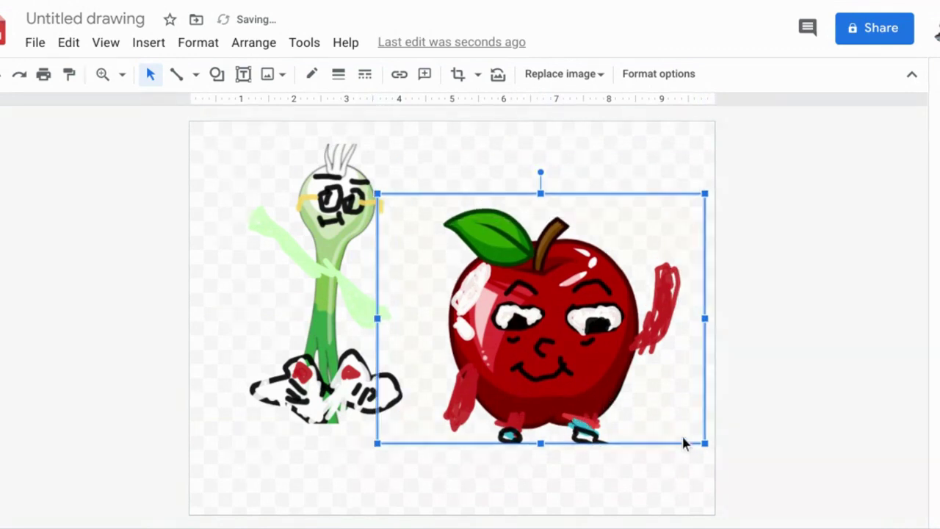
key("ctrl+z")
left_click_drag(460, 390, 518, 372)
left_click_drag(497, 412, 473, 434)
left_click_drag(379, 321, 381, 378)
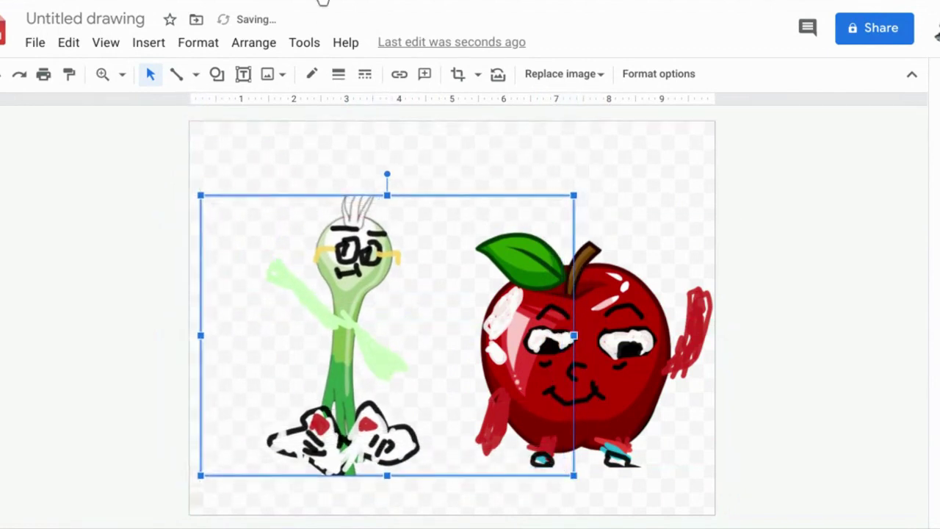
Insert a tall cube shape between the onion's head and the apple
left_click(227, 75)
mouse_move(260, 117)
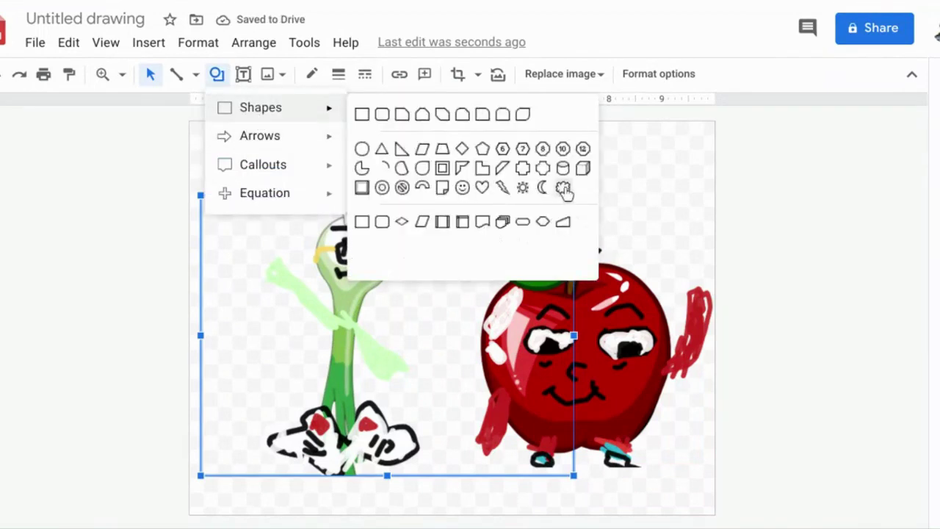
left_click(582, 168)
left_click_drag(480, 180, 396, 298)
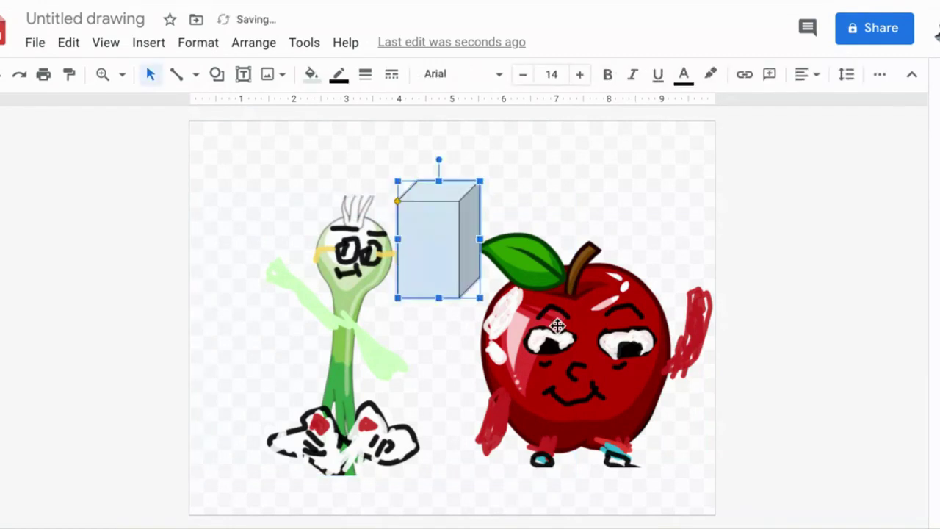
Widen the canvas to about 12.7 on the ruler and place the apple farther from the onion
left_click_drag(562, 314, 537, 340)
left_click(638, 518)
left_click_drag(708, 508, 872, 508)
left_click(515, 375)
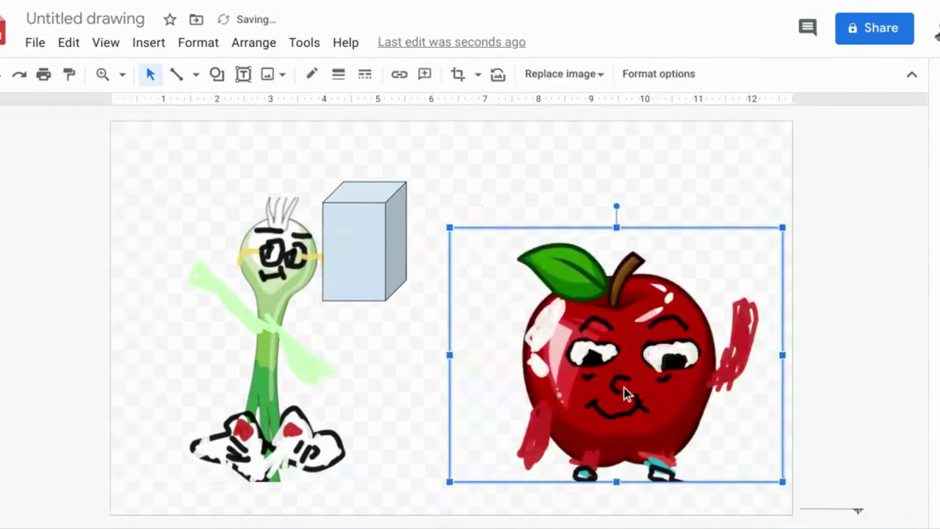
Flip the apple image horizontally and place it on the right side of the canvas
left_click_drag(603, 336, 589, 328)
right_click(589, 329)
mouse_move(640, 300)
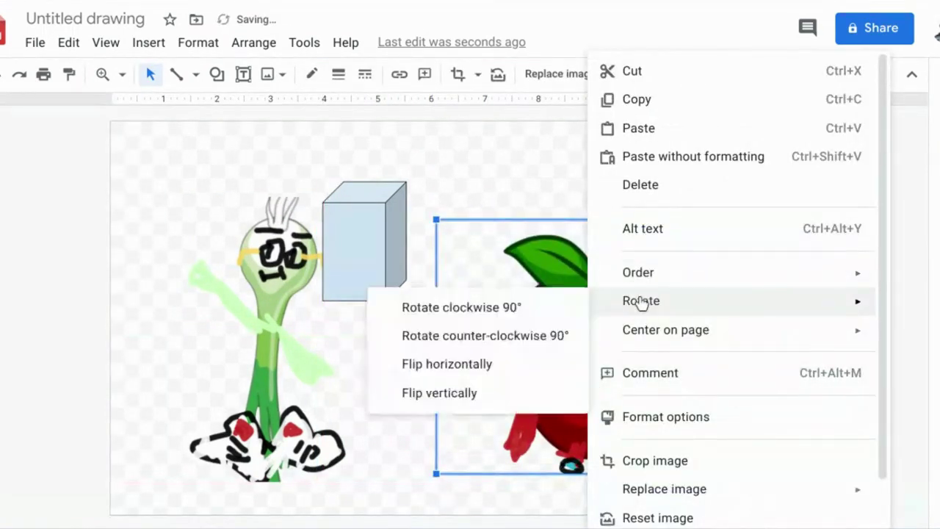
left_click(475, 371)
left_click_drag(543, 358, 587, 349)
Move the cube to the upper middle of the canvas and adjust the apple's position on the right side
left_click_drag(353, 252, 418, 207)
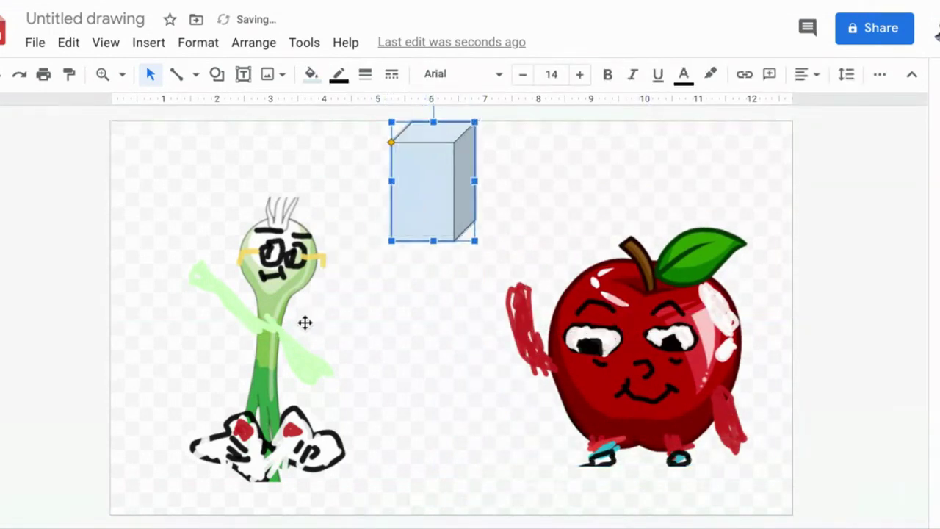
key("ctrl+z")
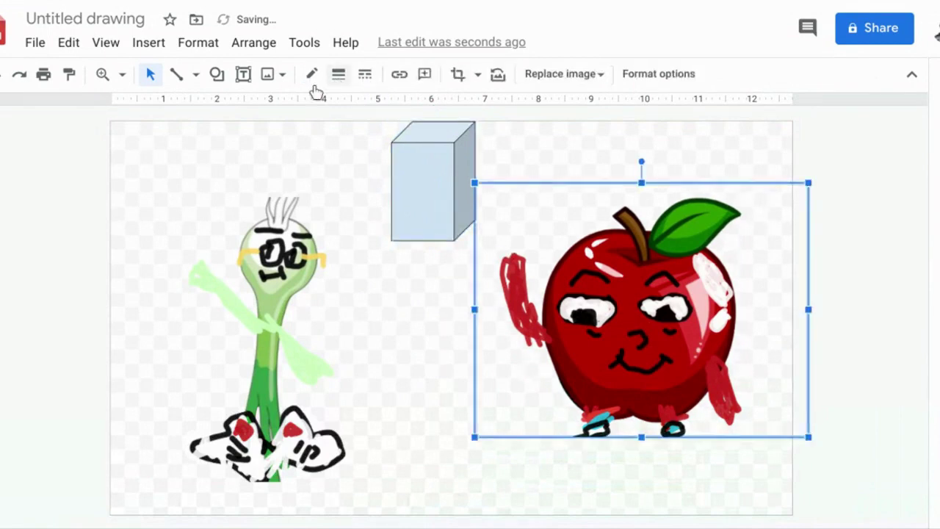
left_click_drag(554, 246, 584, 293)
Fill the cube with bright green and place it just beside the onion's arm
left_click(441, 157)
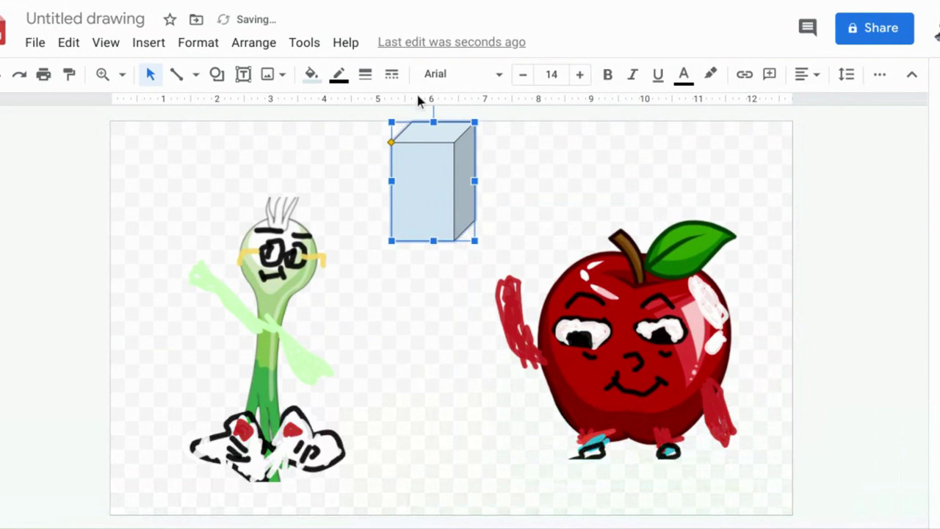
left_click(309, 74)
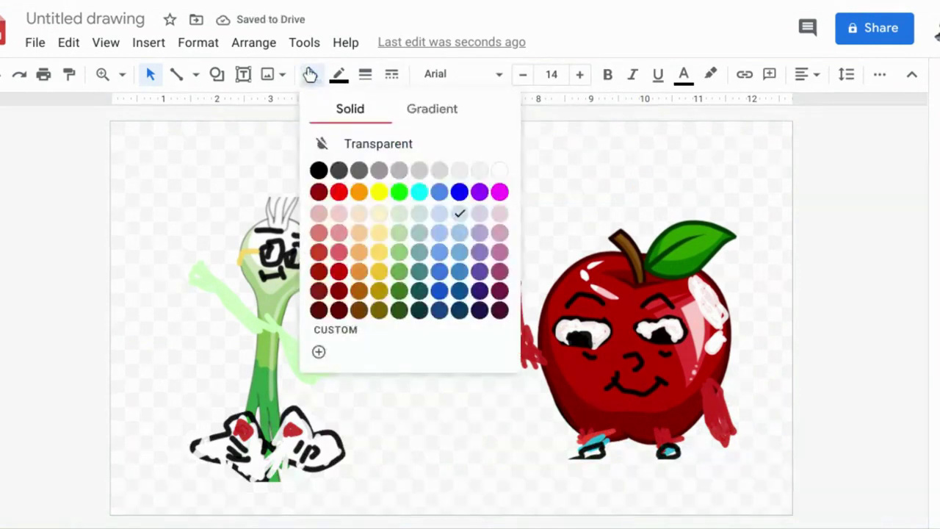
left_click(398, 192)
left_click_drag(337, 316, 346, 325)
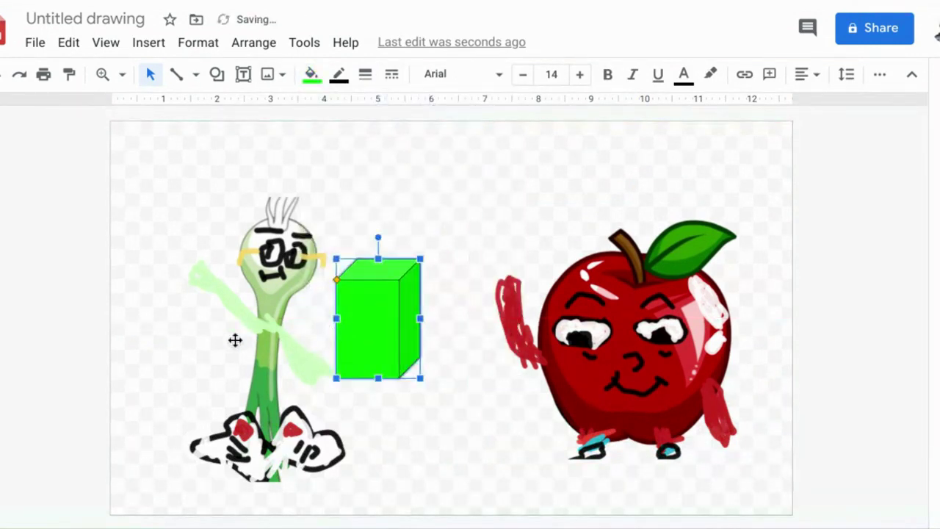
Shift the onion image slightly to the left, away from the green cube
left_click_drag(251, 339, 262, 321)
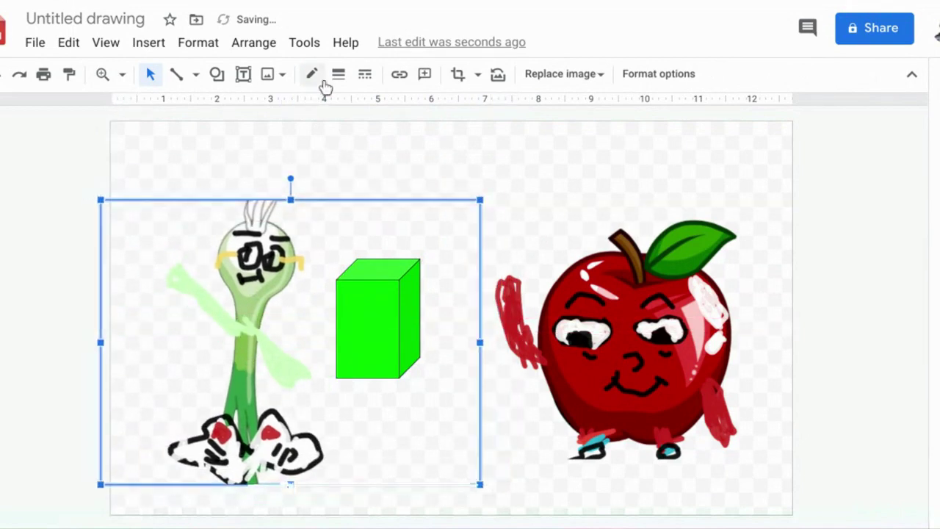
left_click_drag(252, 281, 258, 278)
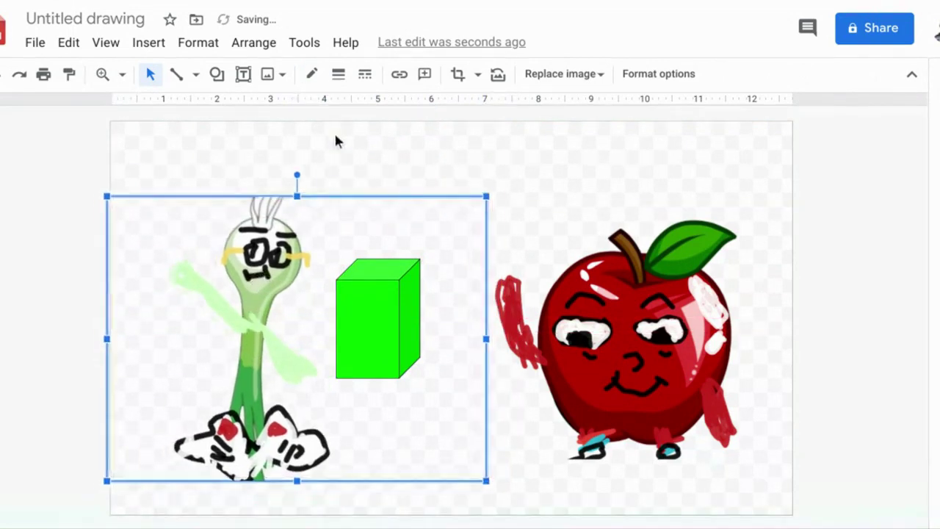
Insert a cylinder shape directly above the green cube and move the apple slightly up and to the left
left_click(217, 74)
mouse_move(294, 105)
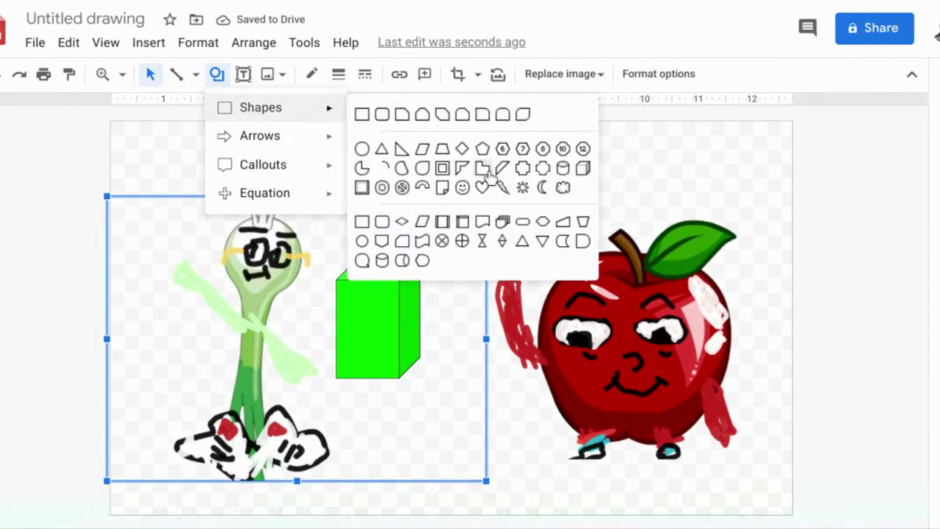
left_click(563, 169)
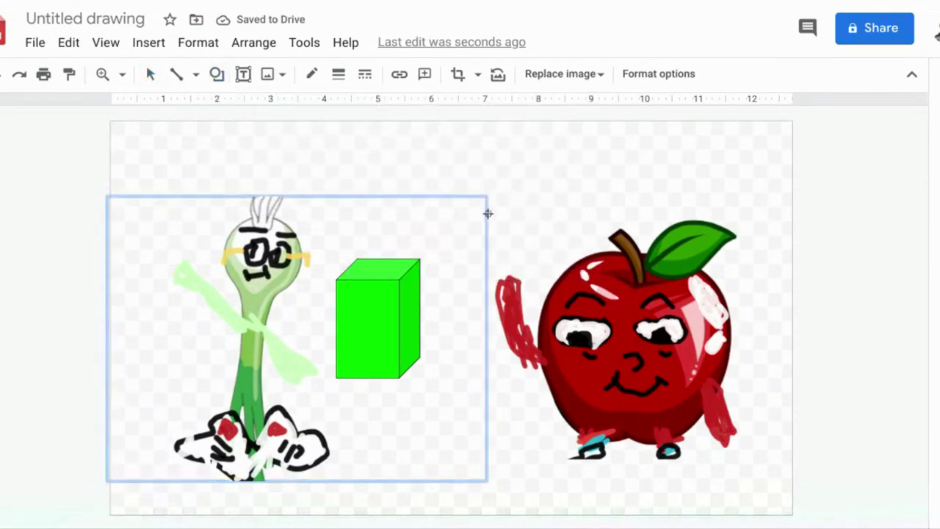
left_click(394, 180)
left_click_drag(370, 195, 370, 192)
left_click_drag(677, 356, 565, 381)
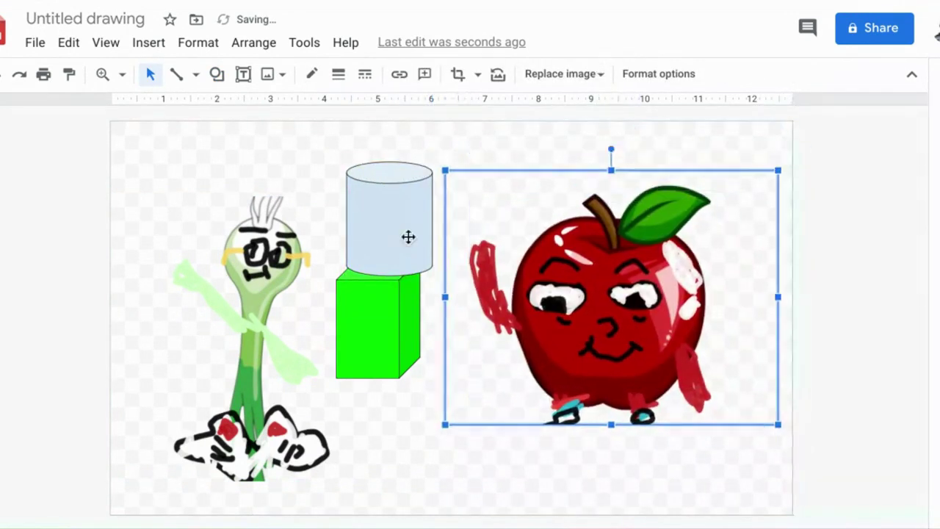
Fill the cylinder with bright green and position it over the upper left part of the cube
left_click(391, 184)
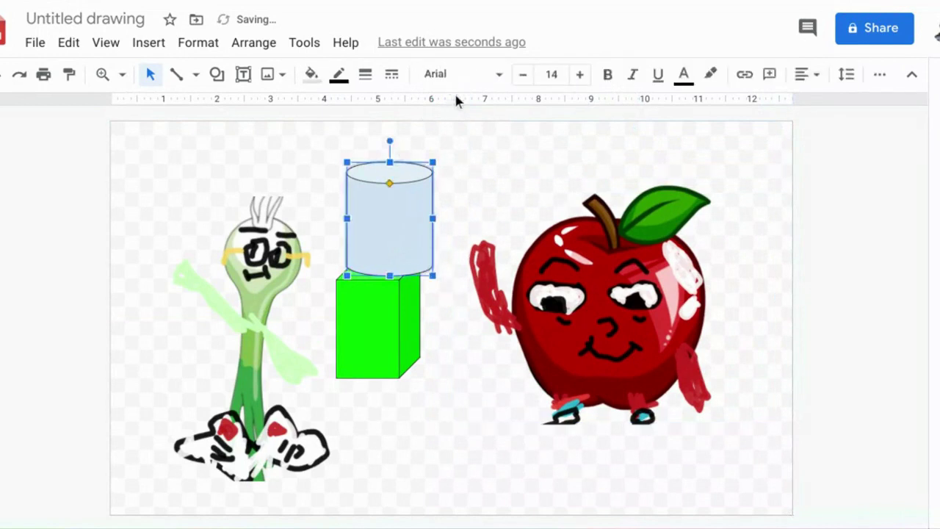
left_click(311, 74)
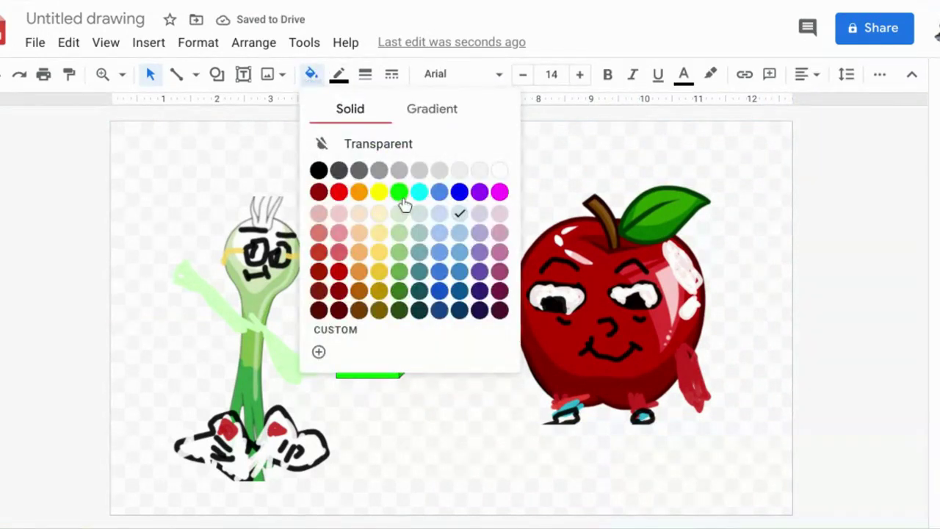
left_click(400, 194)
left_click_drag(407, 230, 378, 228)
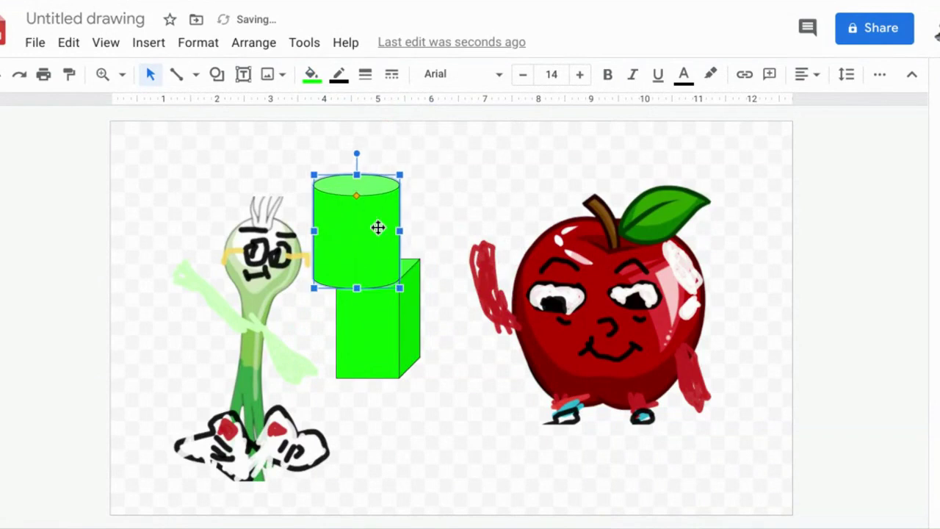
Duplicate the green cylinder and place the copy over the front of the cube
right_click(378, 228)
left_click(396, 103)
right_click(365, 245)
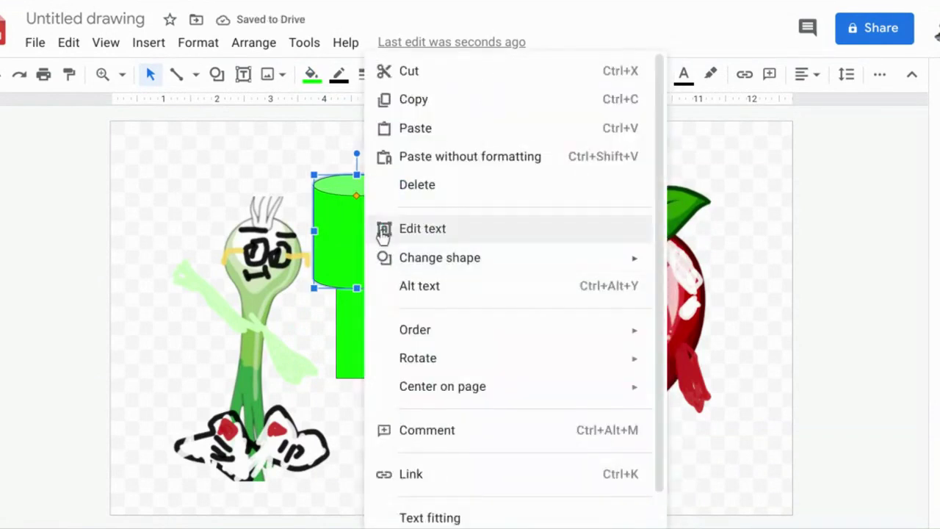
left_click(429, 132)
left_click_drag(389, 283, 352, 329)
Shift the upper cylinder slightly right, duplicate it, and stack the copy directly on the lower cylinder
left_click(357, 243)
left_click_drag(357, 244, 384, 237)
right_click(384, 237)
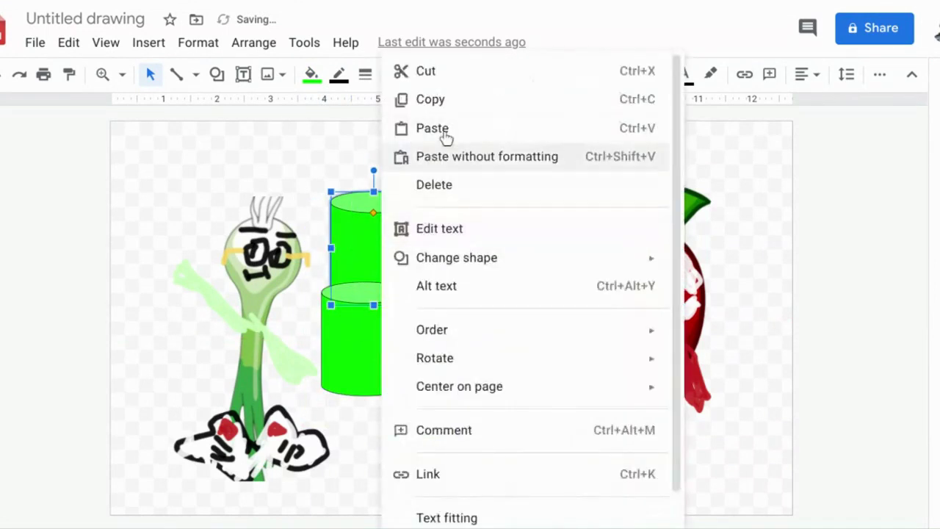
left_click(426, 100)
right_click(396, 211)
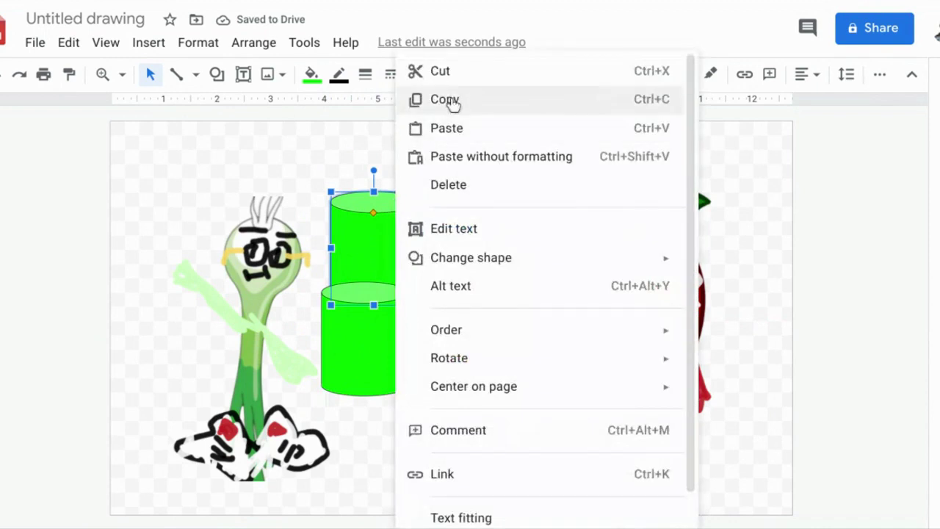
left_click(441, 128)
mouse_move(382, 279)
left_mouse_down()
mouse_move(348, 257)
mouse_move(365, 285)
left_mouse_up()
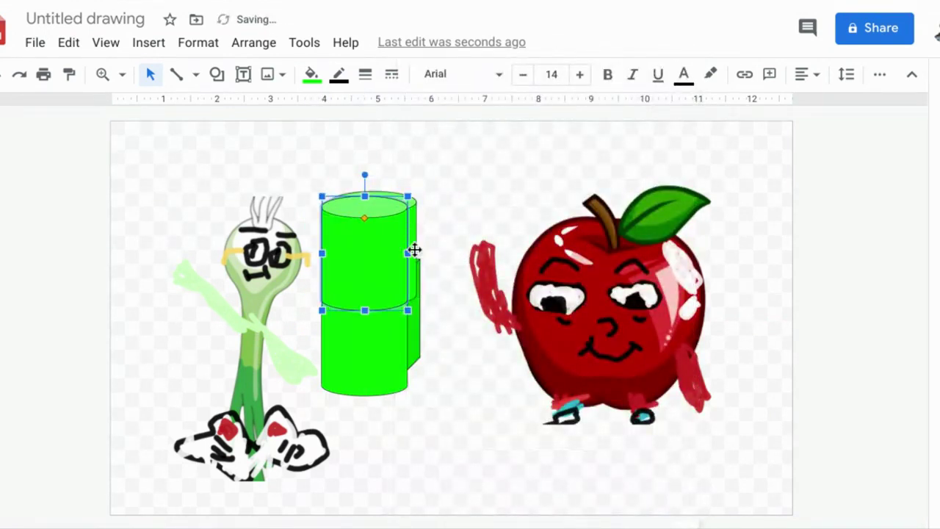
Lower the apple on the right side and move the onion slightly up and to the left
left_click(573, 312)
left_click_drag(570, 311, 557, 361)
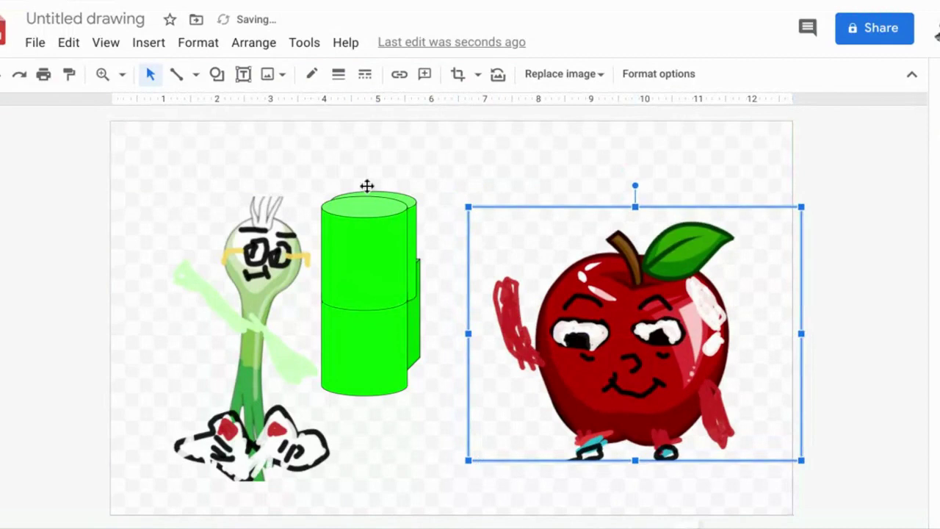
left_click_drag(250, 246, 235, 230)
Insert a plus-shaped cross and center it on the front of the stacked green cylinders
left_click(218, 74)
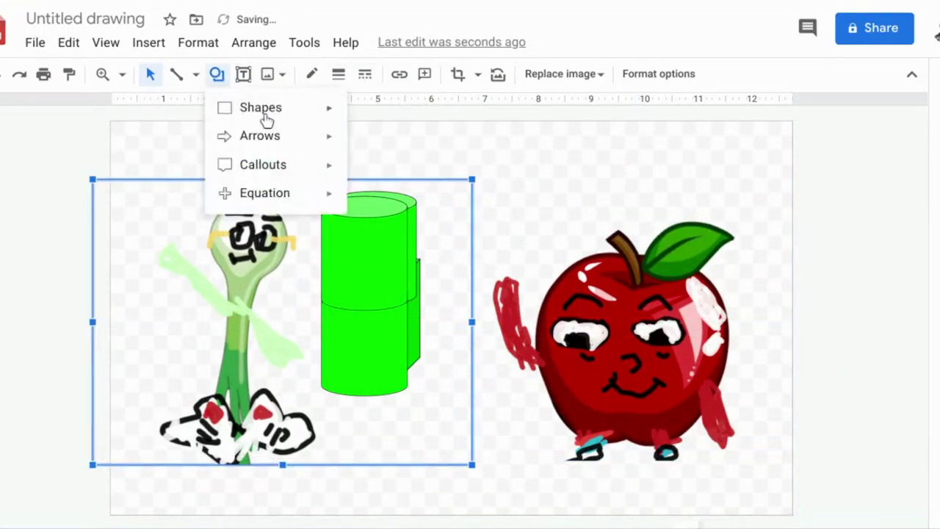
mouse_move(265, 108)
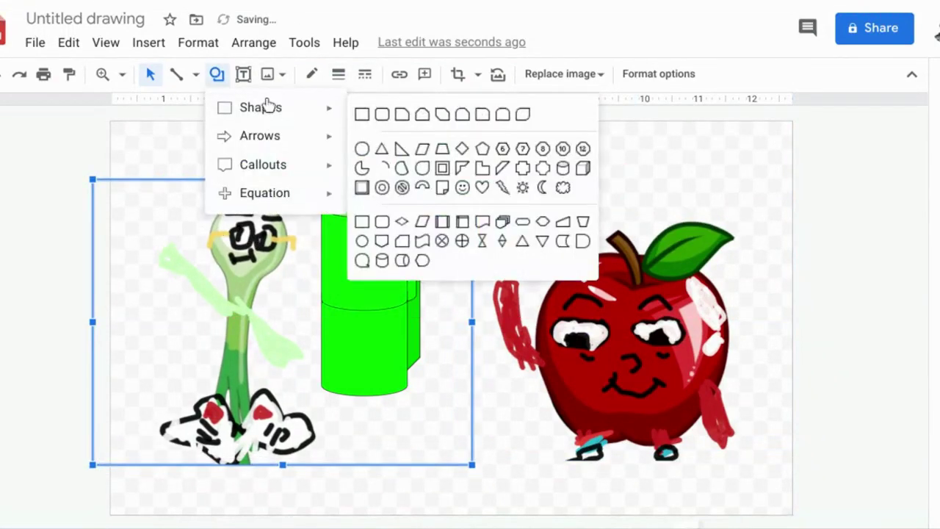
left_click(524, 168)
left_click(363, 245)
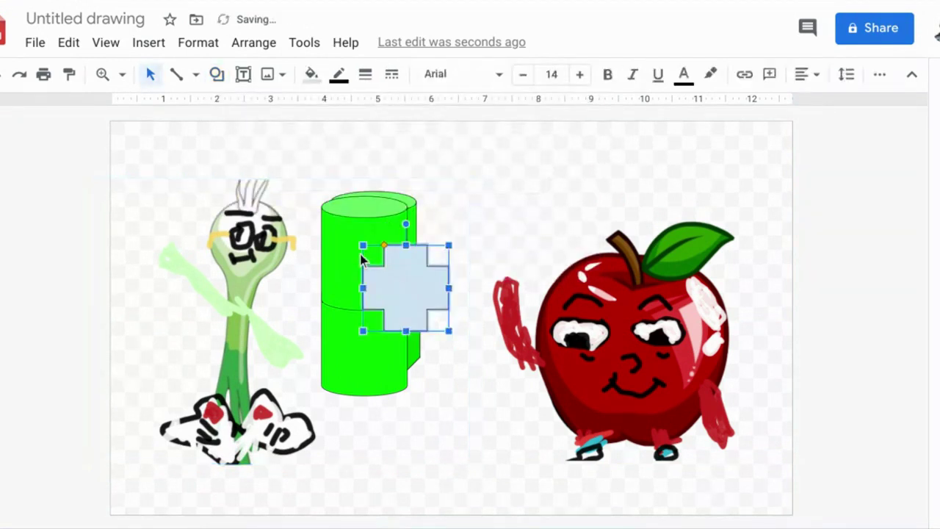
left_click_drag(386, 291, 340, 294)
left_click(311, 75)
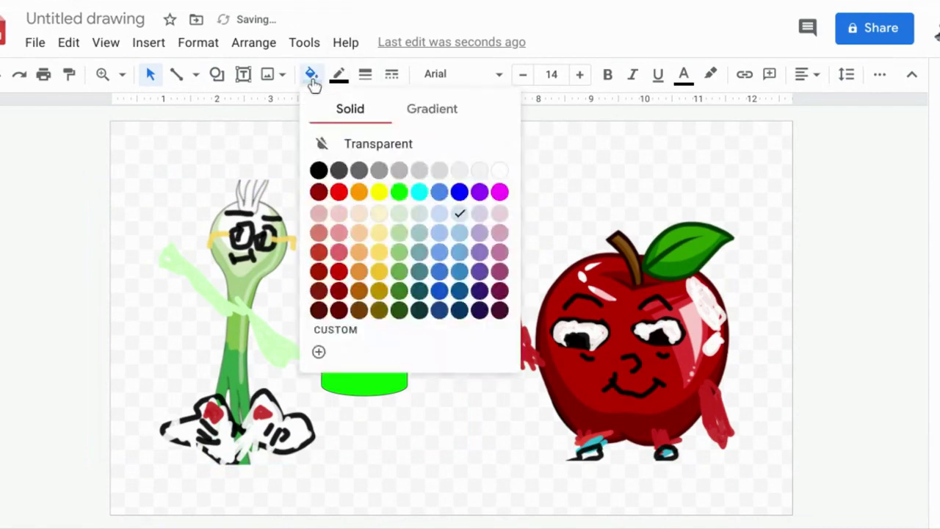
left_click(406, 192)
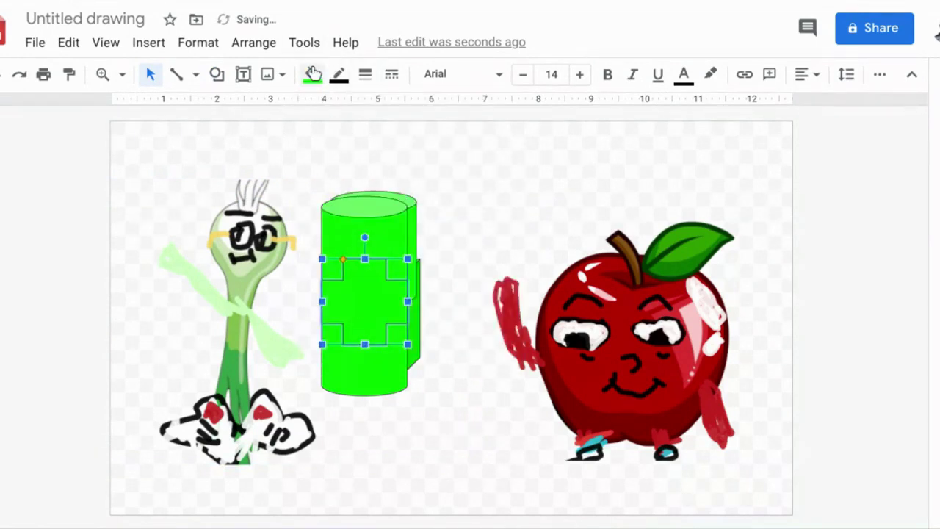
left_click(313, 73)
left_click(439, 211)
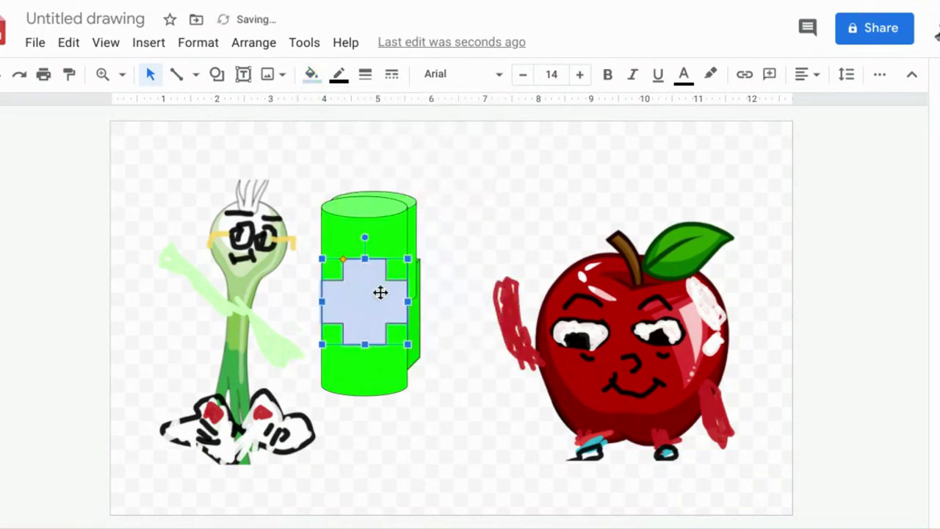
Fill the cross with blue and add the text "Ao" inside it in a large font size
left_click(312, 73)
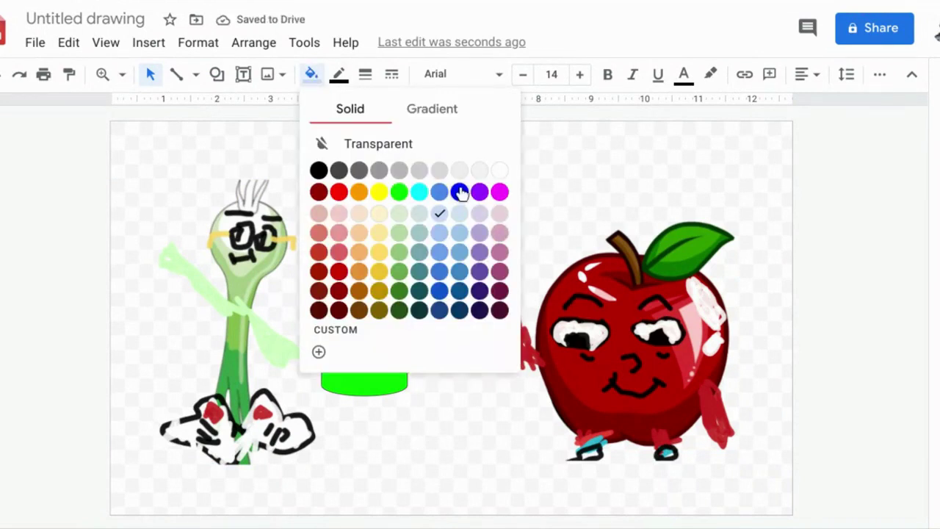
left_click(460, 192)
left_click(359, 297)
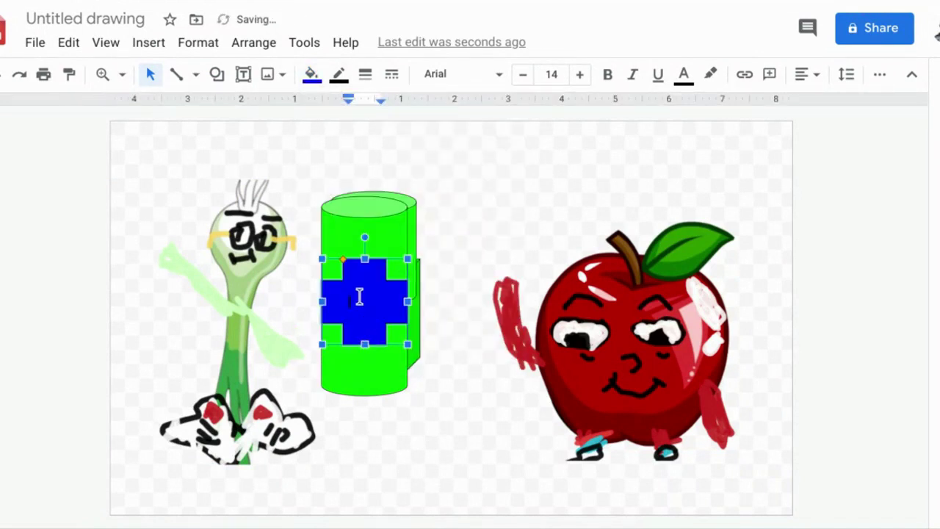
left_click(551, 74)
left_click(552, 448)
Nudge the apple slightly downward and move the onion up and to the left, clear of the cylinders
mouse_move(567, 370)
left_mouse_down()
mouse_move(580, 368)
mouse_move(566, 377)
mouse_move(556, 329)
mouse_move(542, 377)
mouse_move(522, 379)
mouse_move(562, 384)
mouse_move(564, 404)
mouse_move(567, 368)
mouse_move(569, 382)
left_mouse_up()
left_click_drag(284, 379, 262, 348)
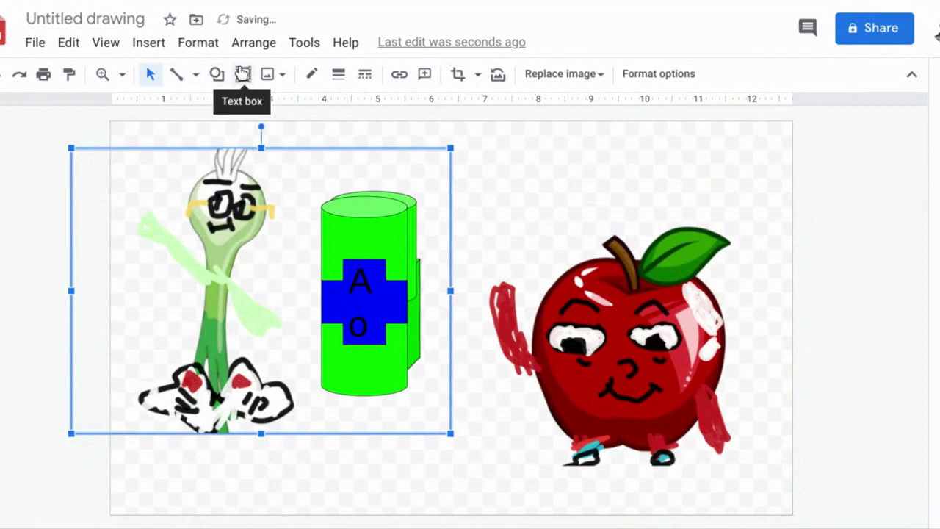
Insert a square and place it over the top end of the stacked green cylinders
left_click(217, 75)
mouse_move(231, 111)
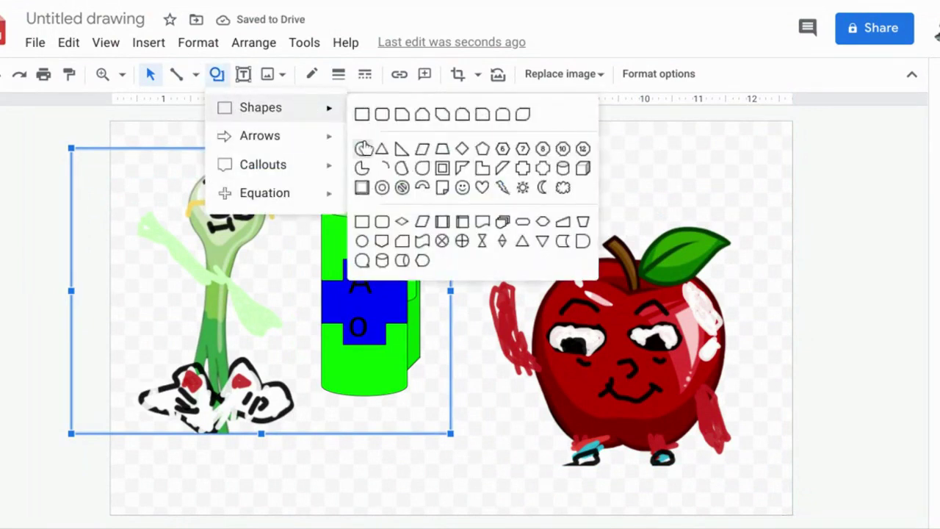
left_click(362, 115)
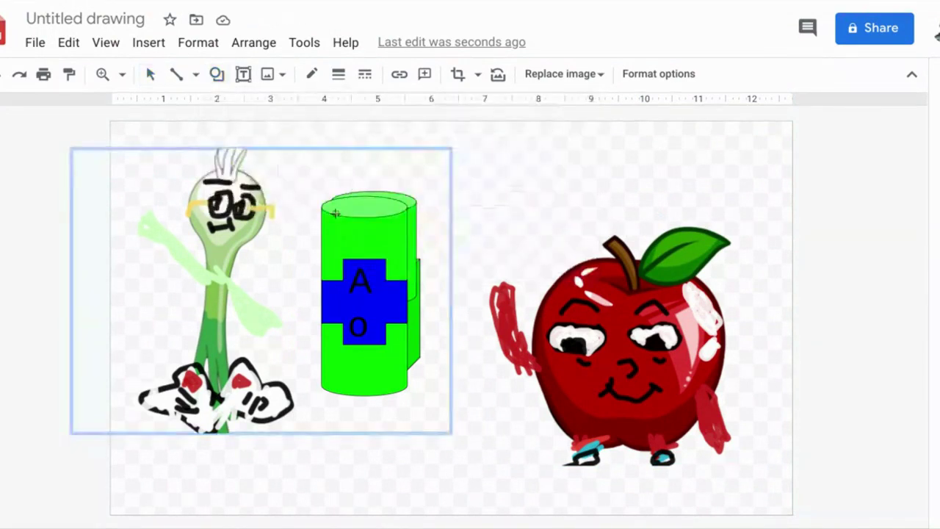
left_click(335, 214)
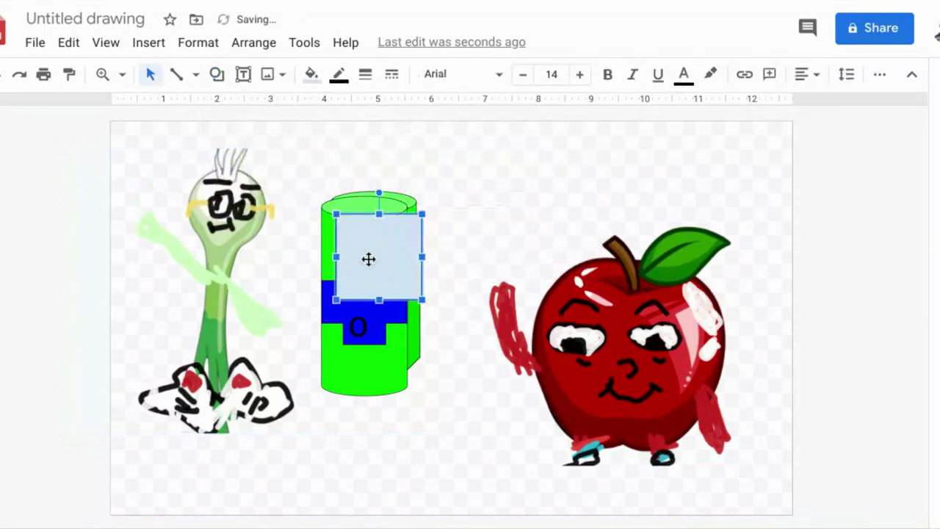
left_click_drag(344, 152, 363, 166)
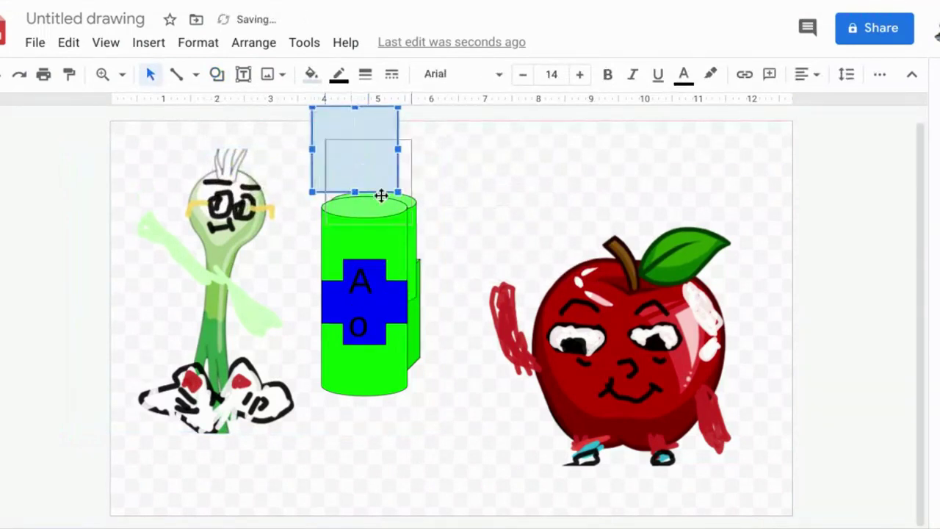
left_click_drag(381, 195, 381, 195)
Move the onion left and slightly down, and the apple slightly left and up
left_click_drag(236, 293, 214, 272)
left_click_drag(622, 390, 568, 373)
left_click_drag(238, 291, 235, 342)
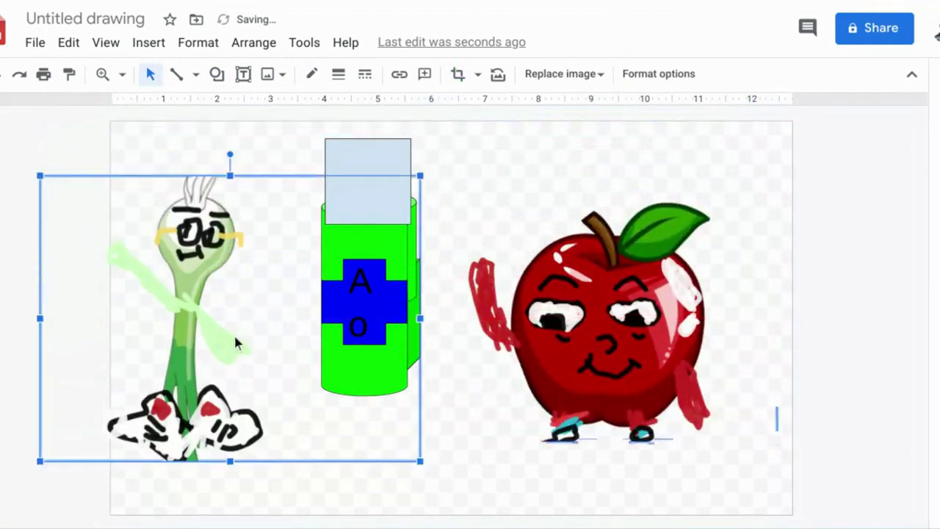
Fill the square above the cylinders with dark yellow-brown
left_click(384, 148)
left_click(322, 76)
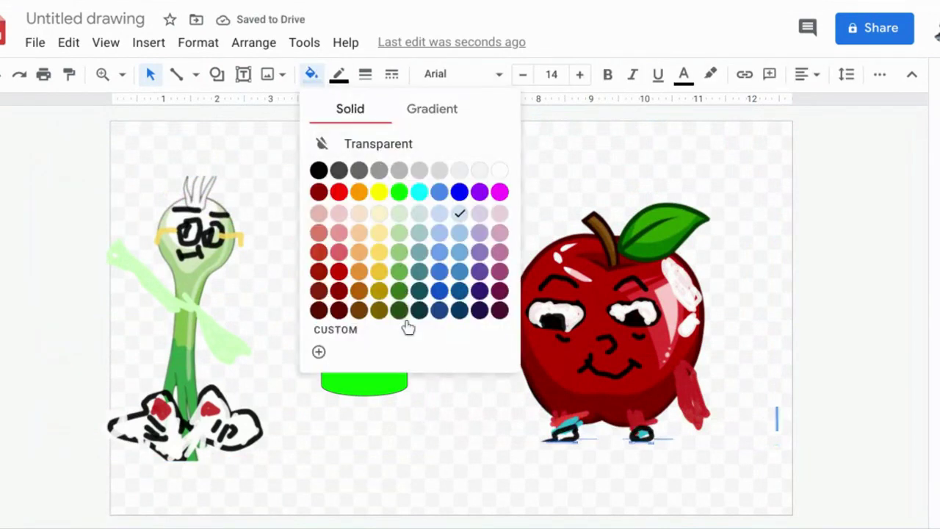
left_click(380, 313)
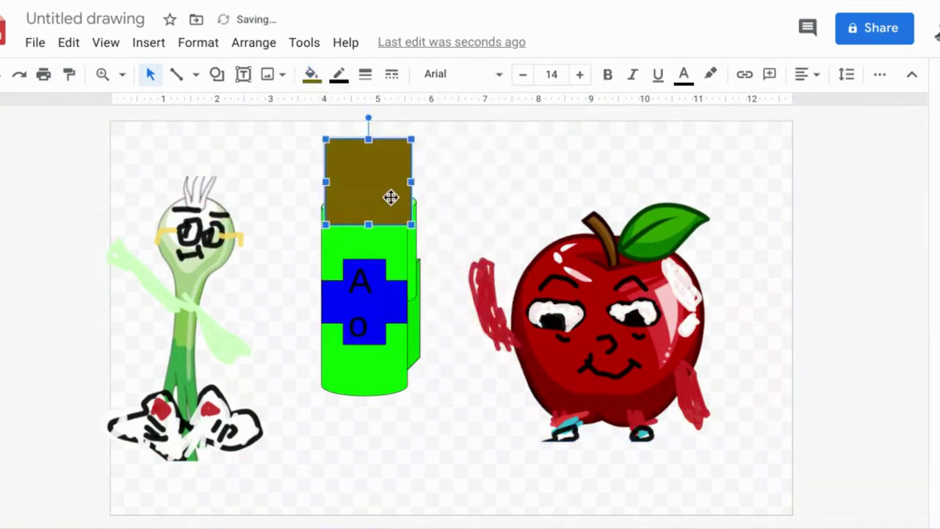
Align the square with the front cylinder's width at its top end, and move the apple right and slightly down
left_click_drag(375, 154, 368, 196)
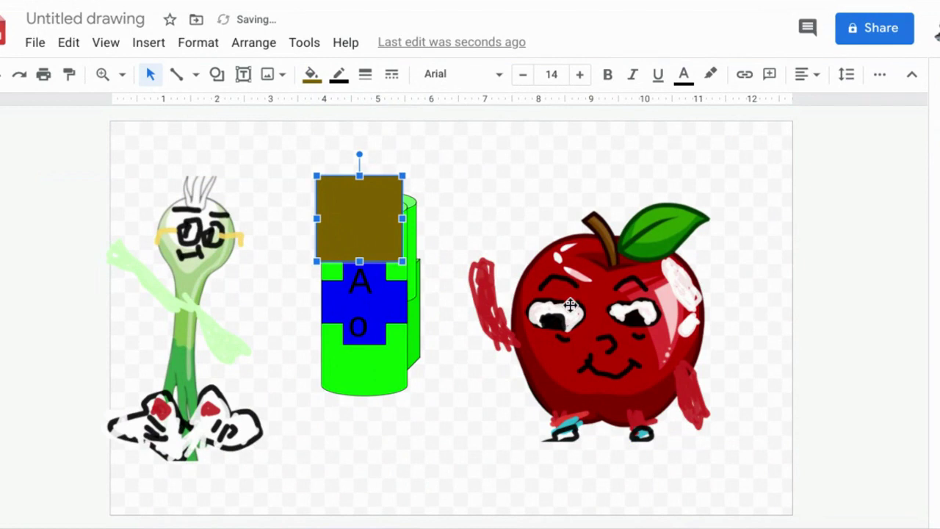
left_click_drag(567, 317, 596, 338)
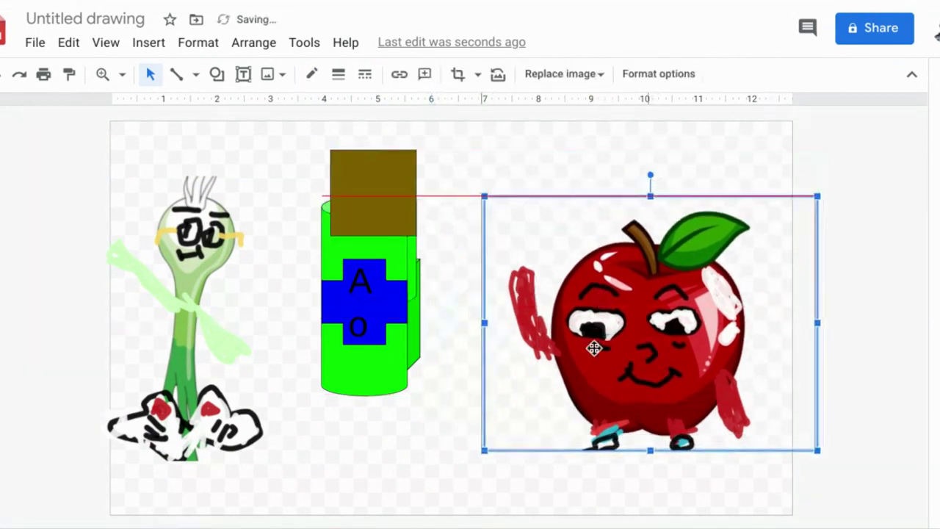
left_click_drag(361, 210, 343, 171)
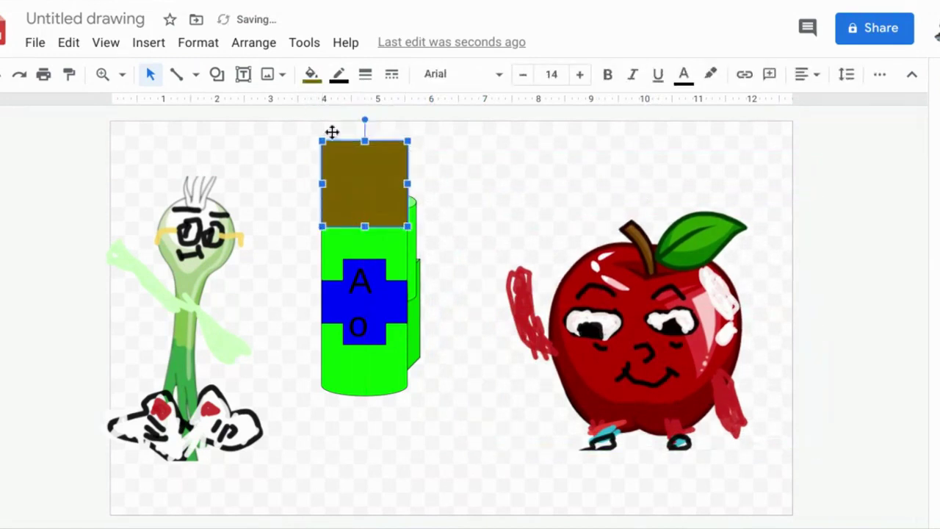
Fill the square with a light green radial gradient
left_click(312, 74)
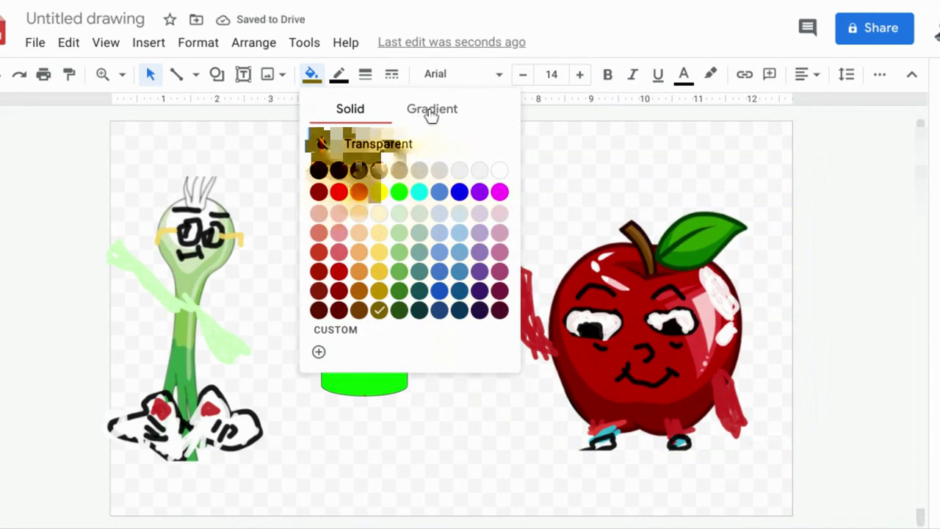
left_click(432, 110)
left_click(399, 216)
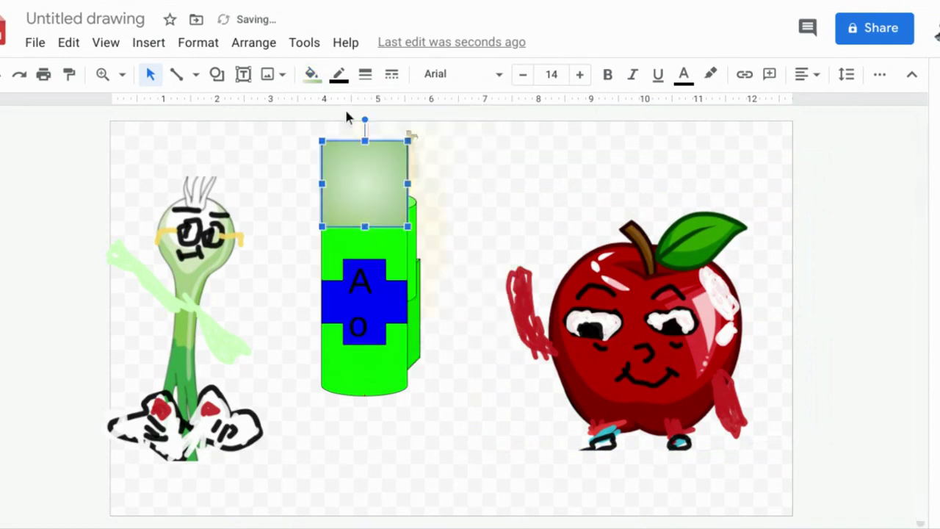
Draw a right-pointing block arrow from the blue cross toward the apple, its tail overlapping the cross's right edge
left_click(218, 76)
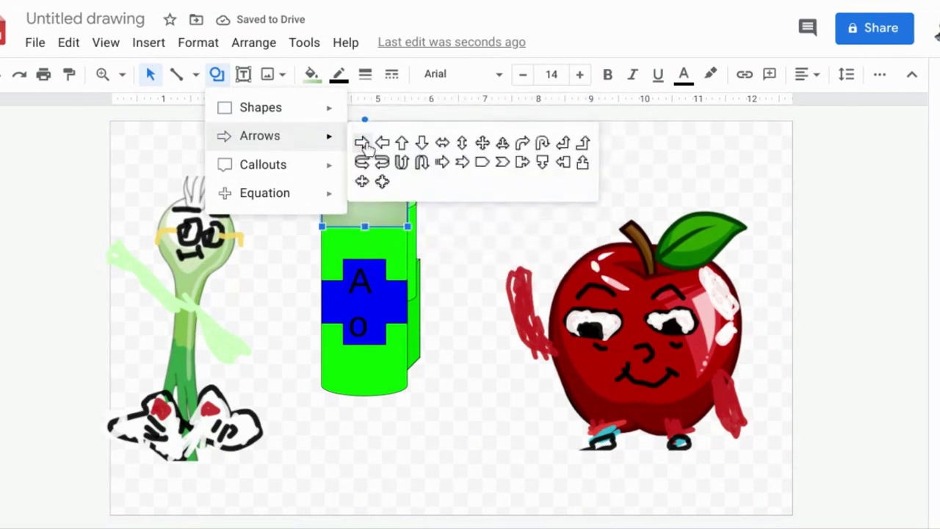
left_click(363, 143)
mouse_move(453, 386)
left_mouse_down()
mouse_move(480, 412)
mouse_move(543, 339)
mouse_move(531, 336)
left_mouse_up()
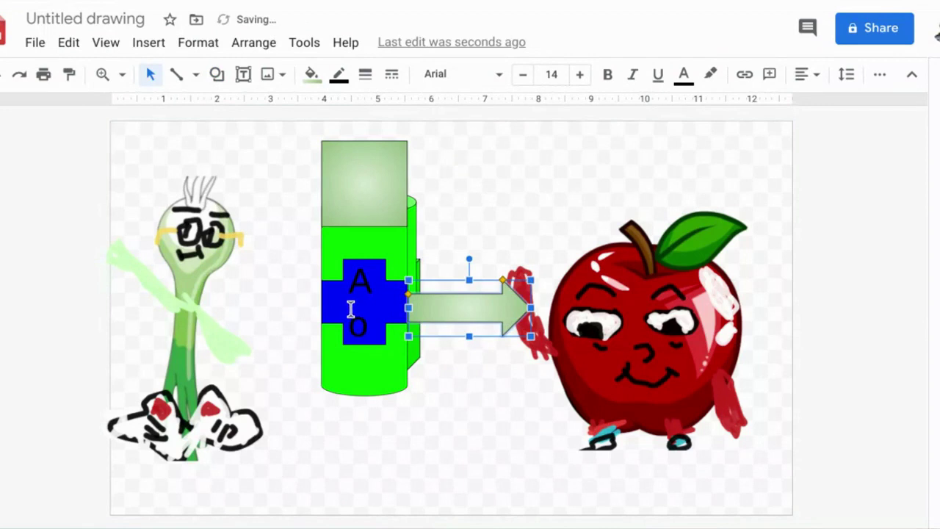
left_click_drag(477, 299, 453, 294)
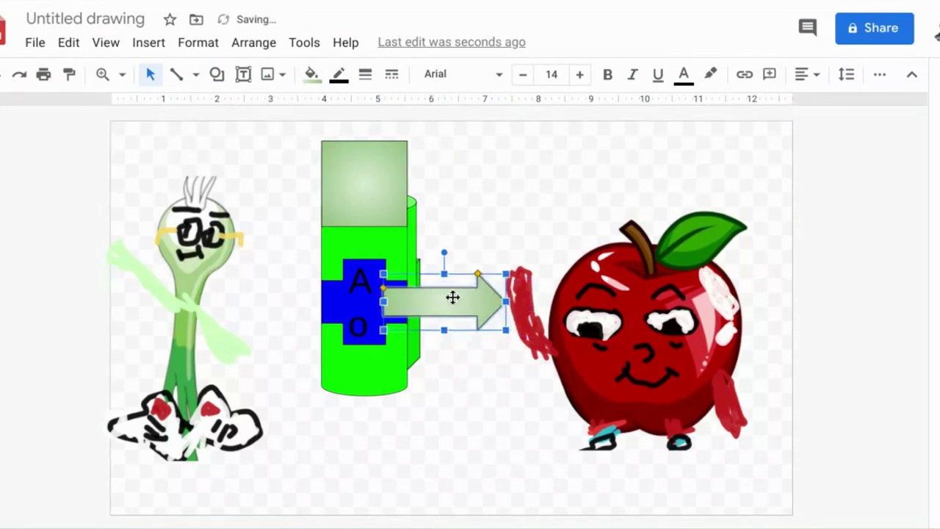
Copy and paste the arrow, and place the duplicate on the side of the cylinders facing the onion
right_click(453, 302)
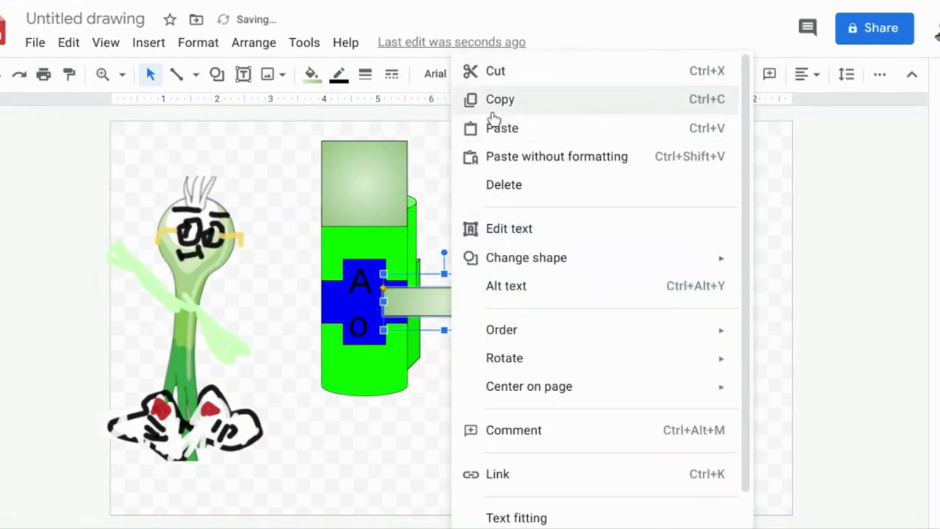
left_click(499, 114)
right_click(430, 299)
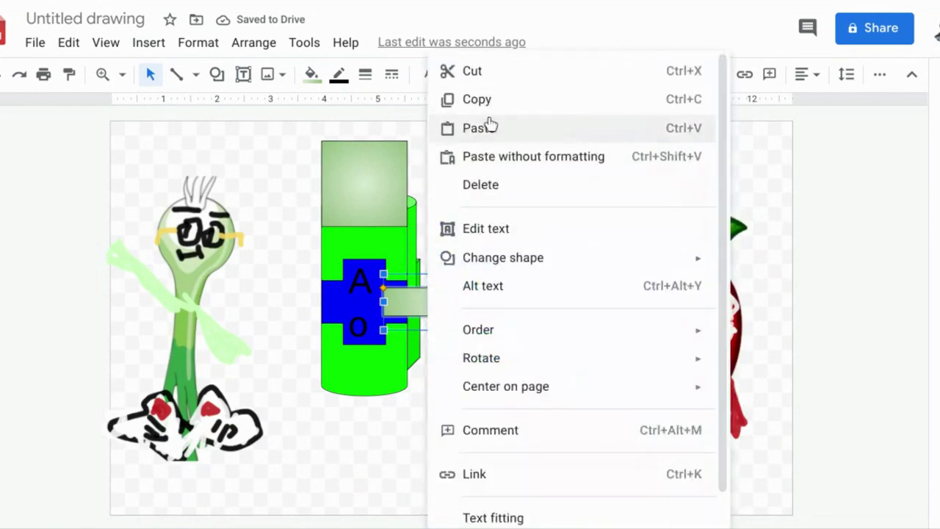
left_click(481, 128)
left_click_drag(418, 305, 300, 296)
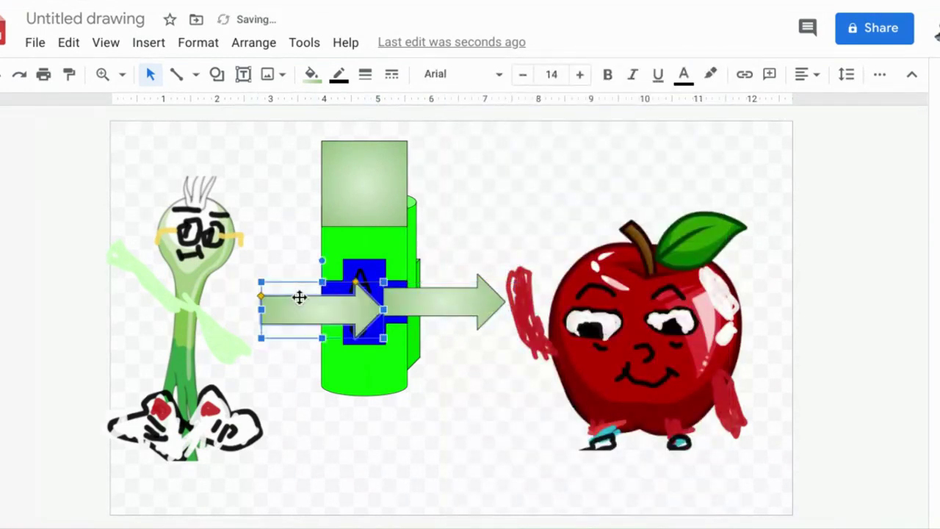
Flip the duplicated arrow horizontally and position it so it extends from the blue cross toward the onion
right_click(300, 296)
mouse_move(369, 370)
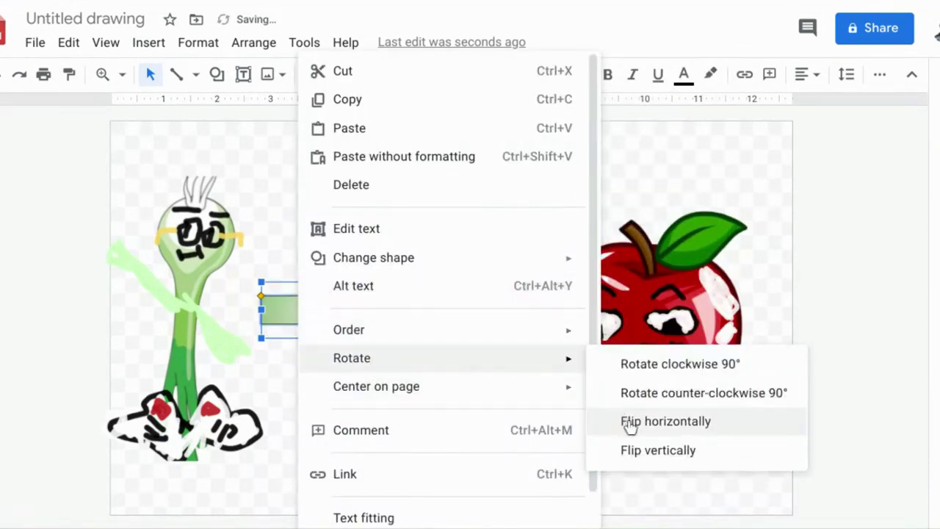
left_click(655, 420)
left_click_drag(344, 315, 290, 298)
Shift the onion picture slightly down and left within its crop frame
left_click_drag(160, 282, 169, 272)
double_click(155, 286)
left_click_drag(151, 283, 137, 297)
key("Escape")
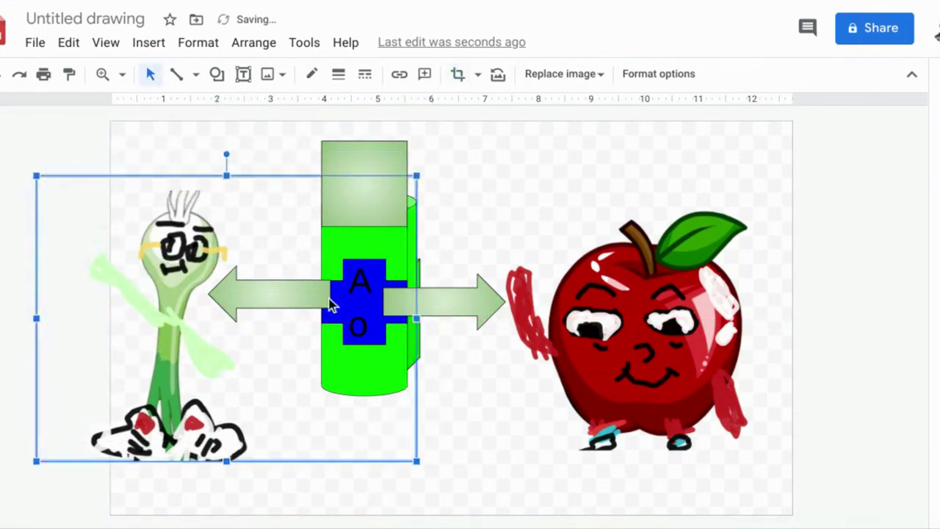
Move the onion left and the apple right and up so both stand clear of the arrow tips
left_click_drag(186, 319, 196, 319)
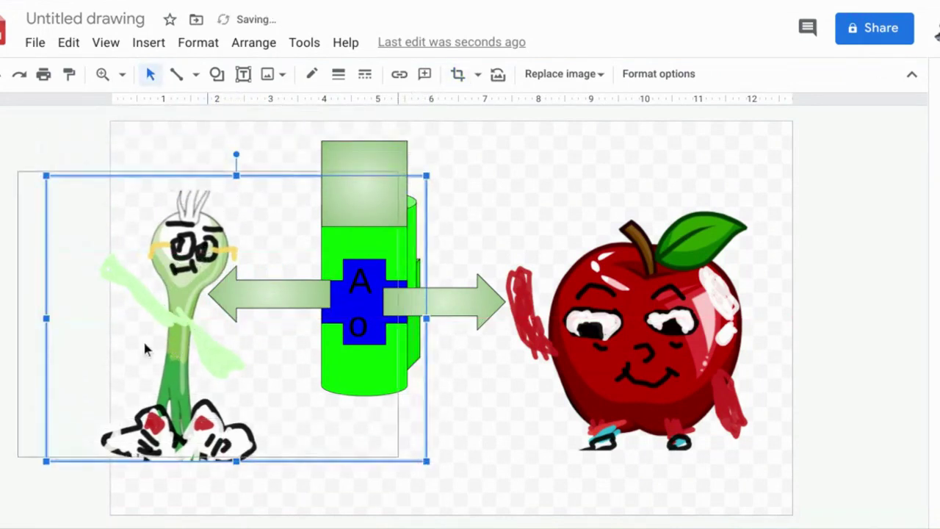
left_click_drag(147, 347, 118, 347)
left_click_drag(566, 350, 613, 351)
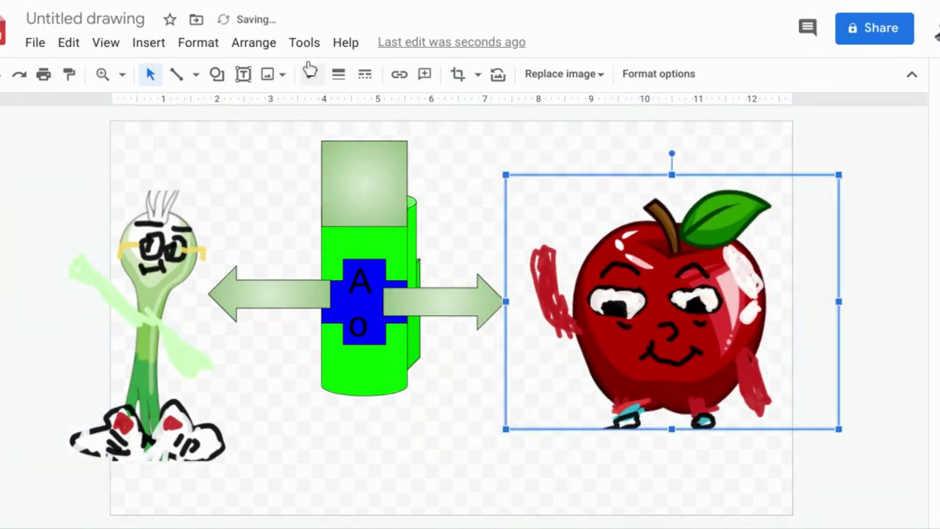
Draw a tall, narrow rectangle as a leg below the right side of the green cylinder
left_click(217, 75)
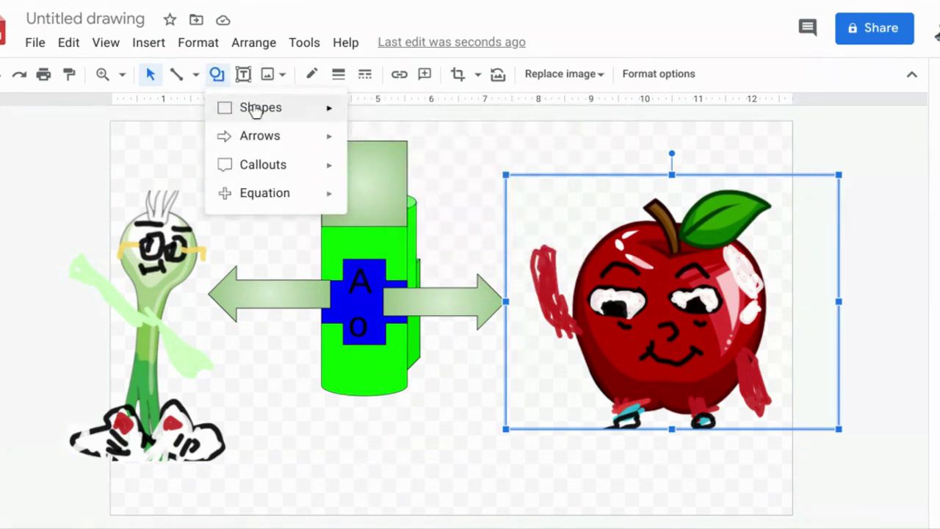
mouse_move(347, 114)
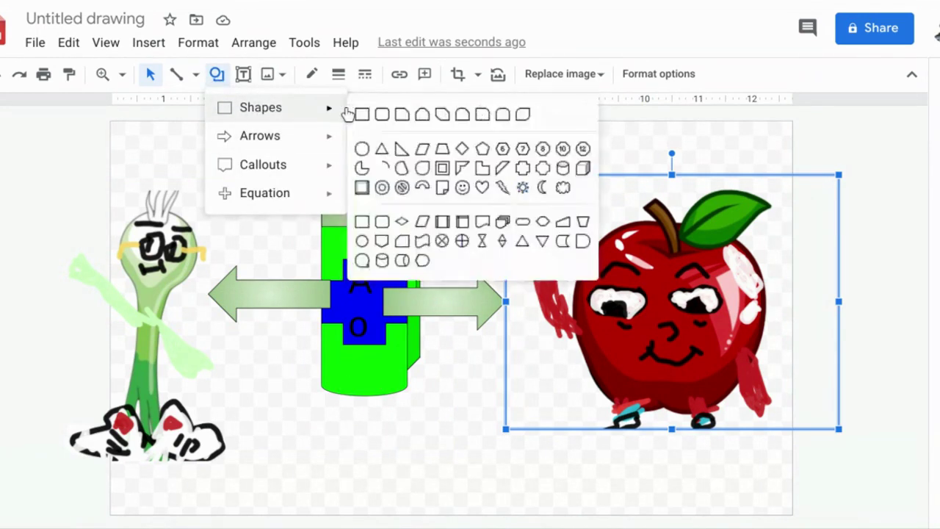
left_click(365, 169)
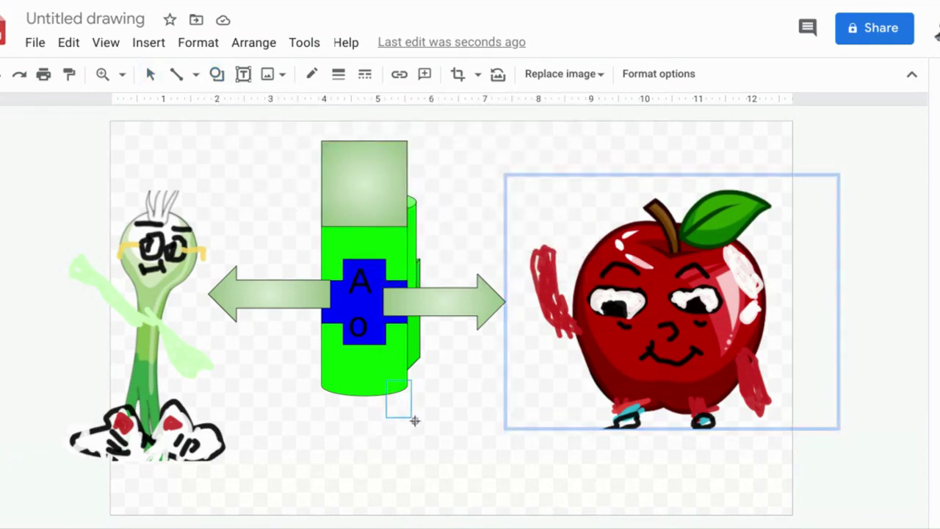
left_click(338, 393)
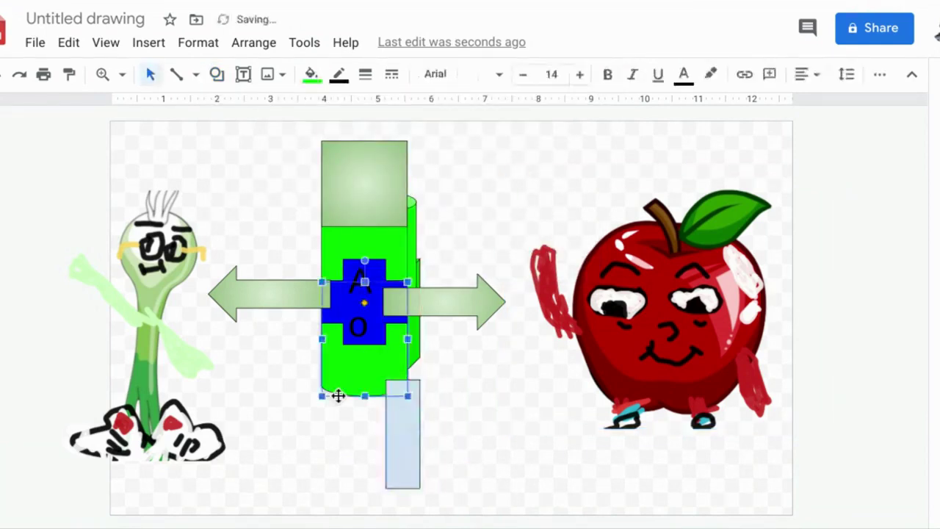
Copy and paste the leg rectangle, and place the duplicate below the left side of the green cylinder
right_click(405, 408)
left_click(452, 98)
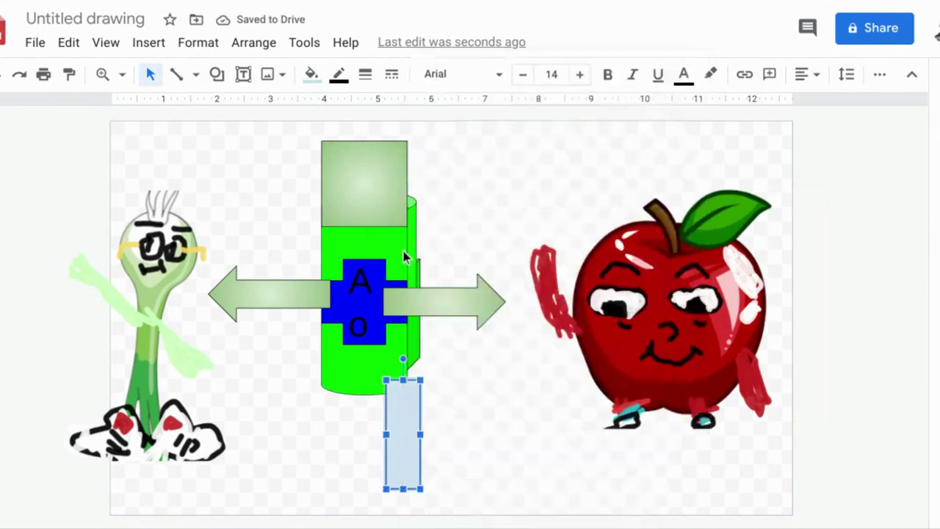
right_click(388, 408)
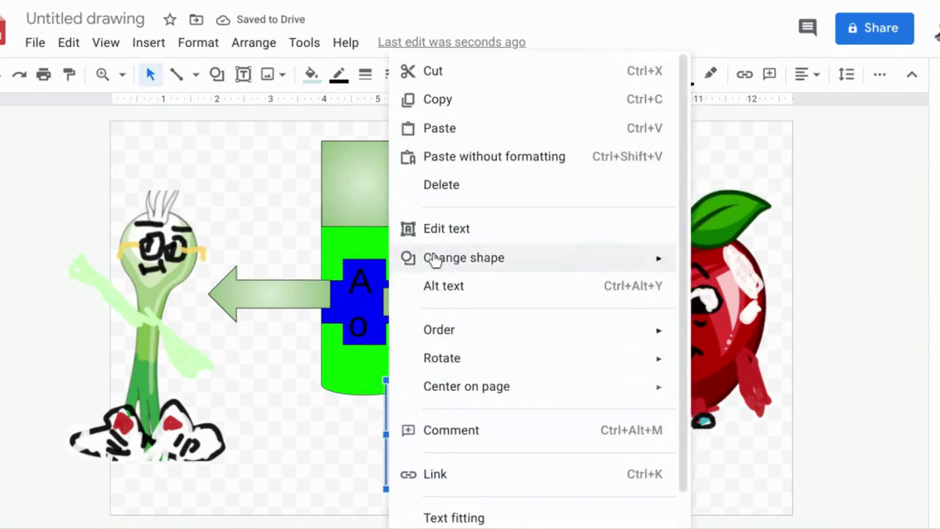
left_click(448, 128)
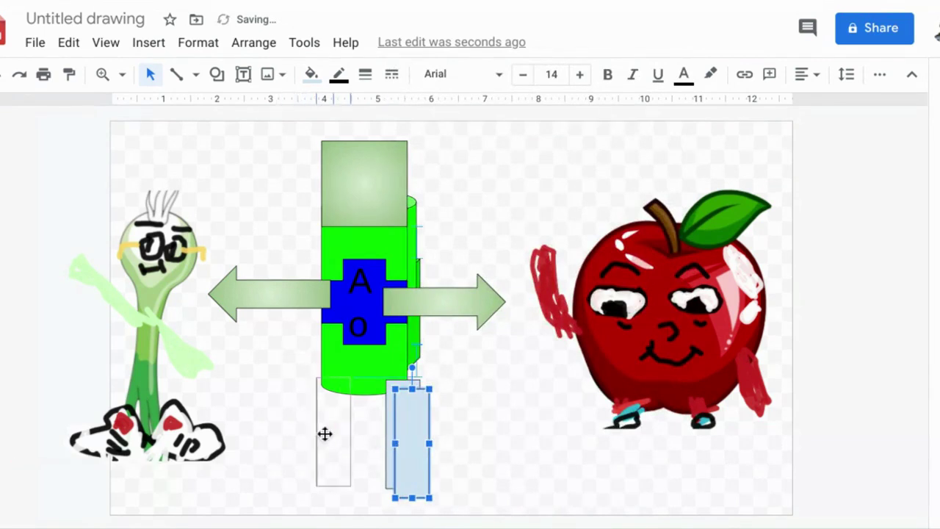
left_click_drag(325, 433, 325, 435)
Shift the onion slightly right and down, and the apple slightly left and down
left_click(189, 362)
left_click_drag(189, 365, 168, 369)
left_click(626, 317)
left_click_drag(626, 317, 672, 260)
left_click(196, 286)
left_click_drag(195, 287, 185, 298)
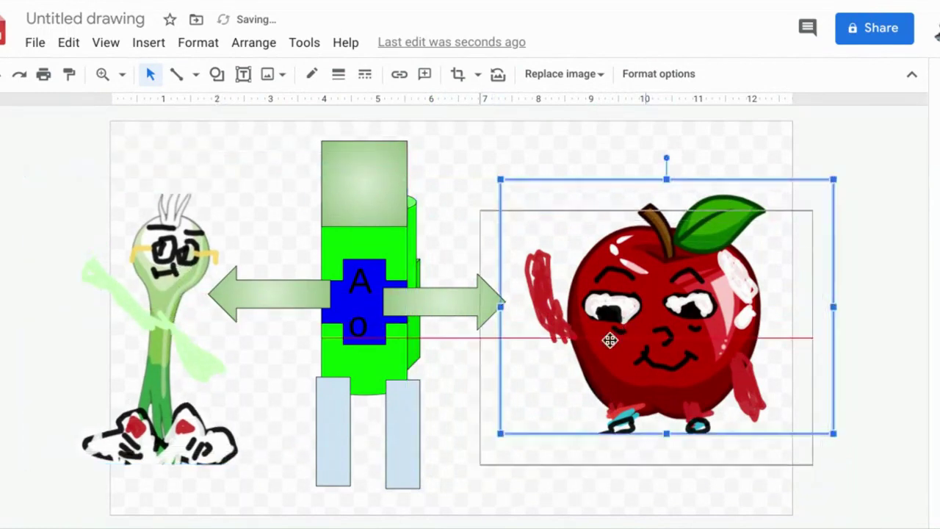